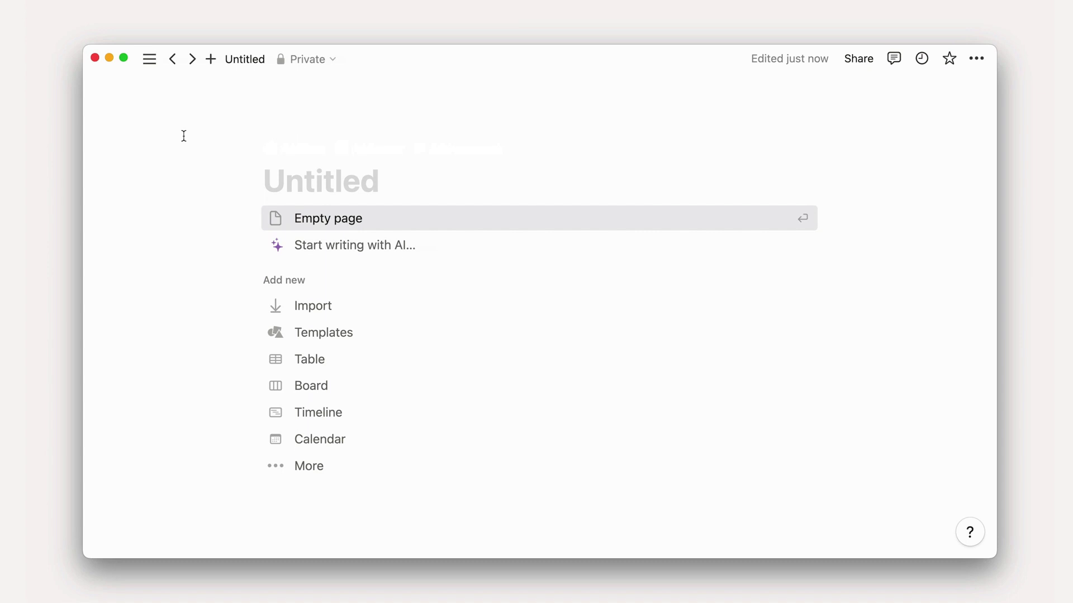
Have Notion AI create a meal plan, then ask it to make it vegetarian
click(411, 247)
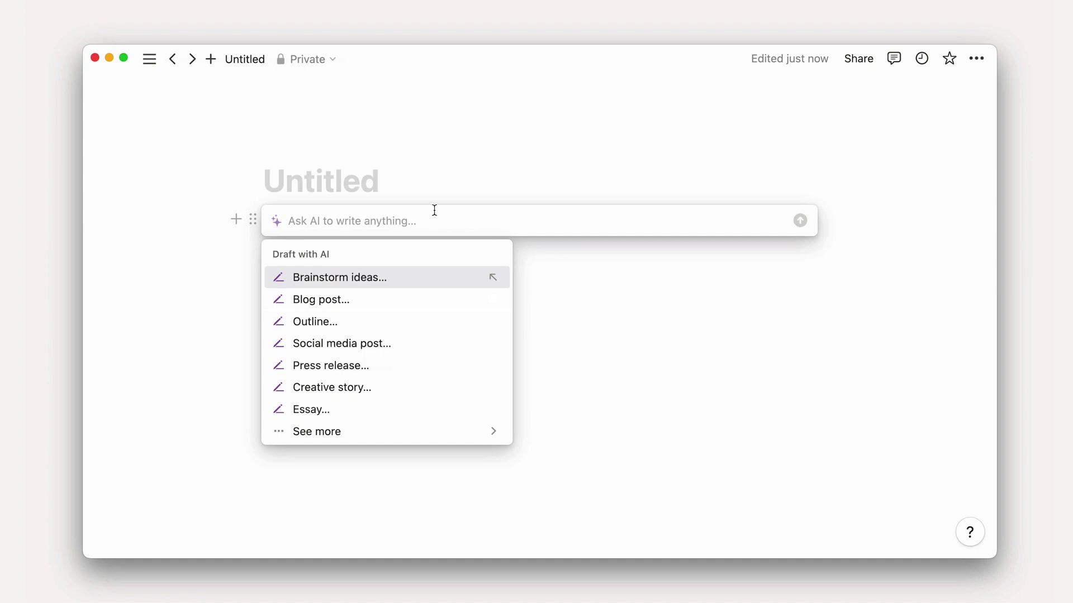
text(Create a meal plan)
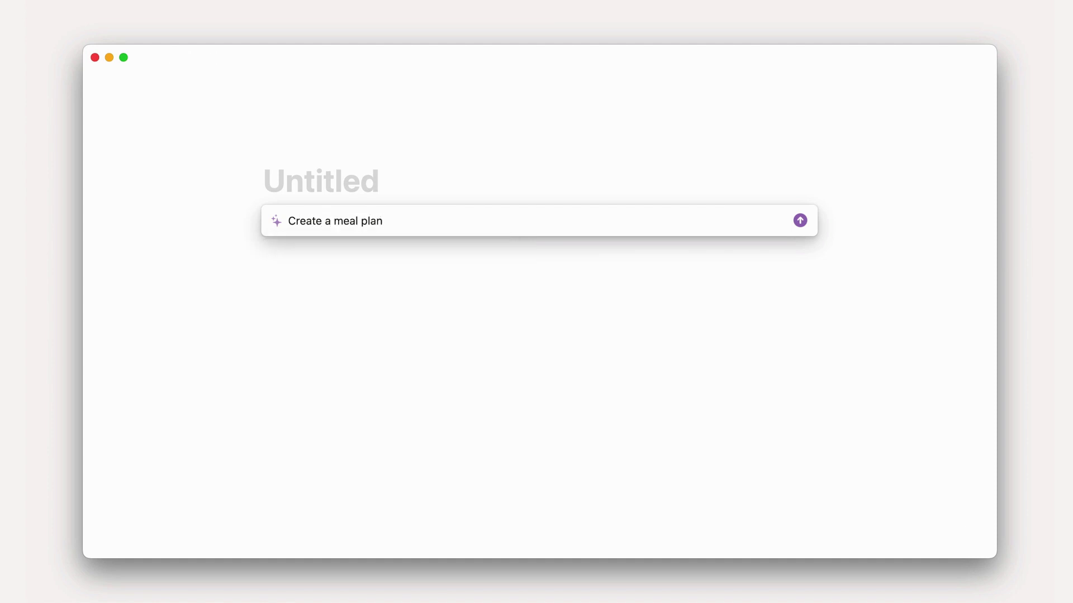
key(Return)
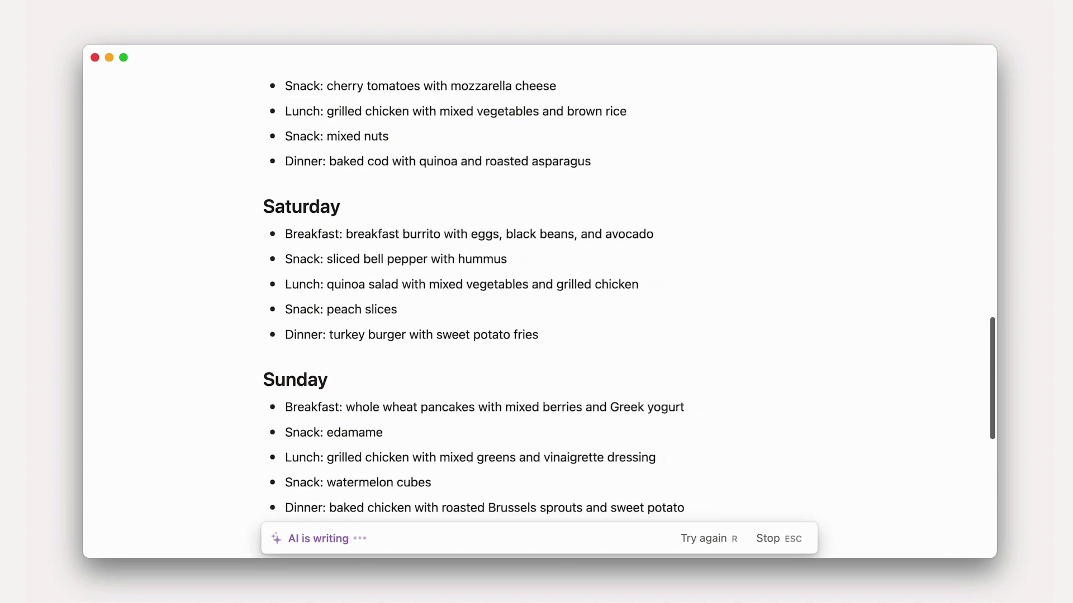
text(make it vegetarian)
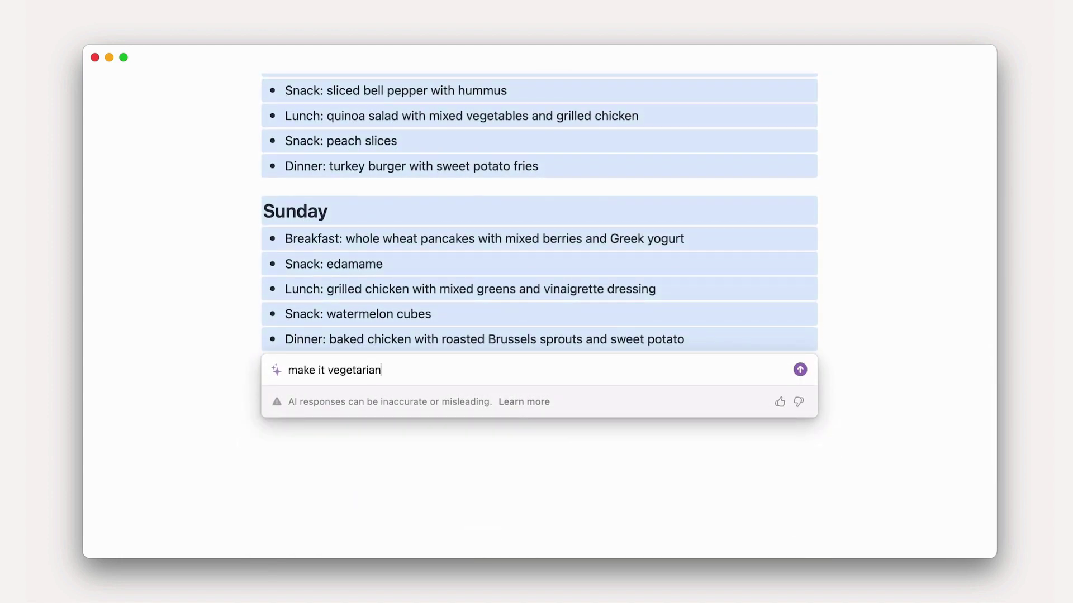
key(Return)
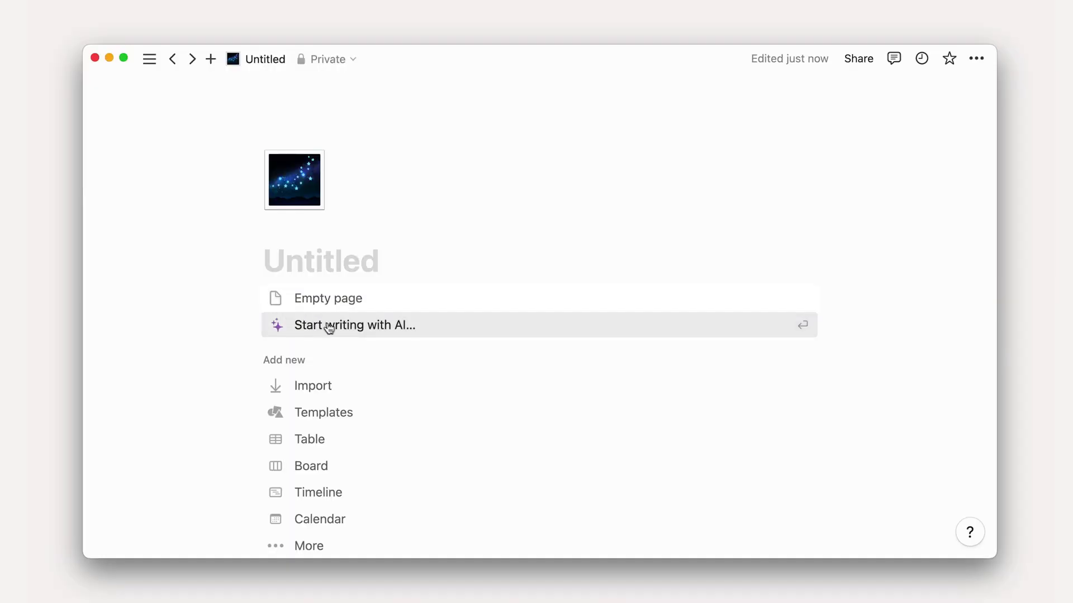
Submit the pasted dark-mode iOS project plan prompt to Notion AI
click(330, 328)
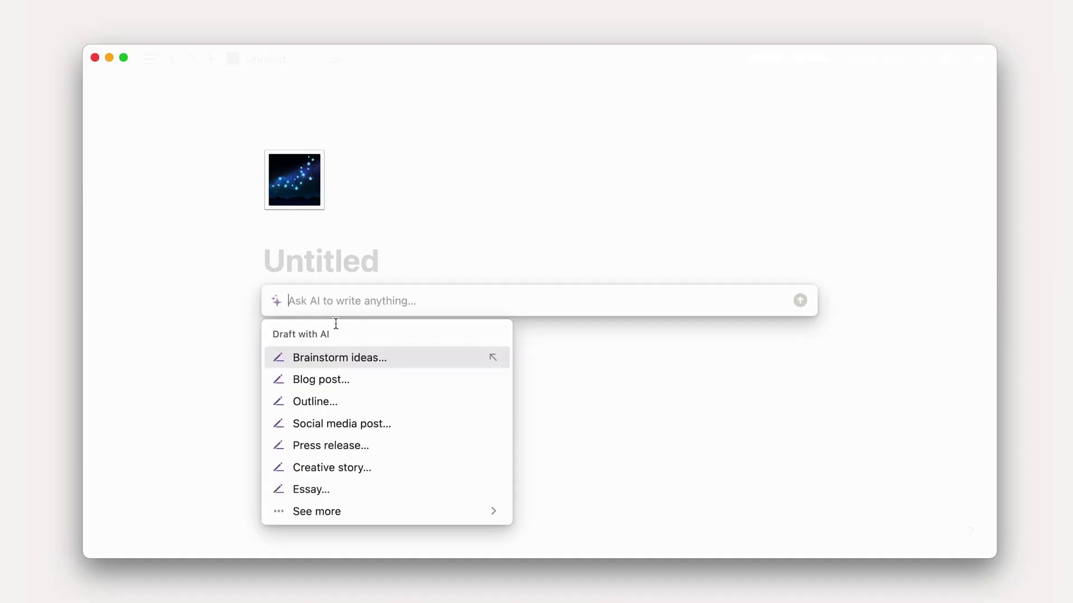
text(Create a project plan about creating dark mode for Acme’s iOS app. Include an overview section, tasks, and any other relevant details.)
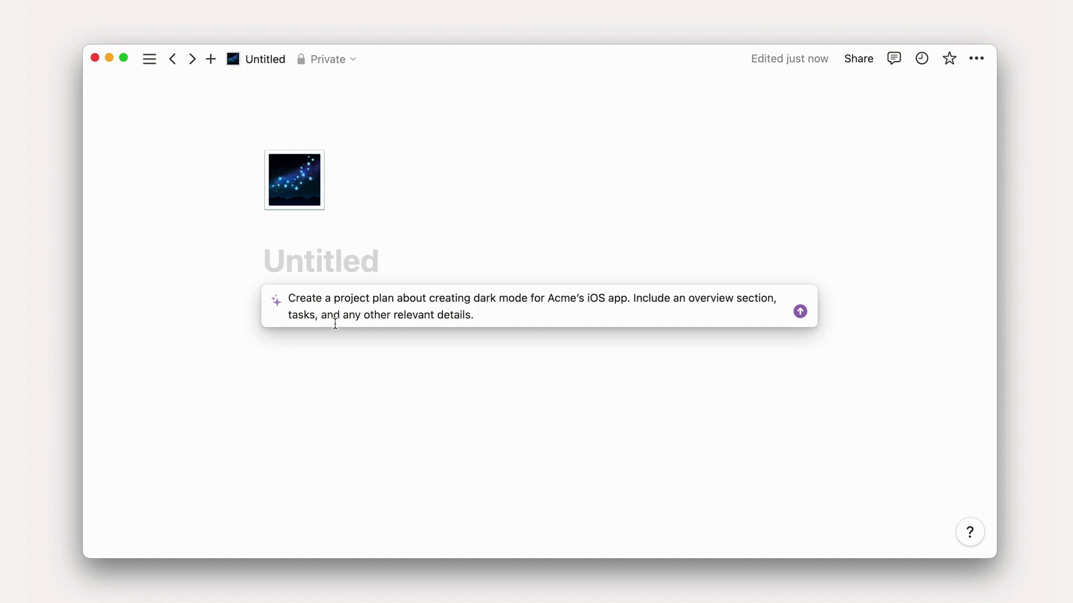
key(Return)
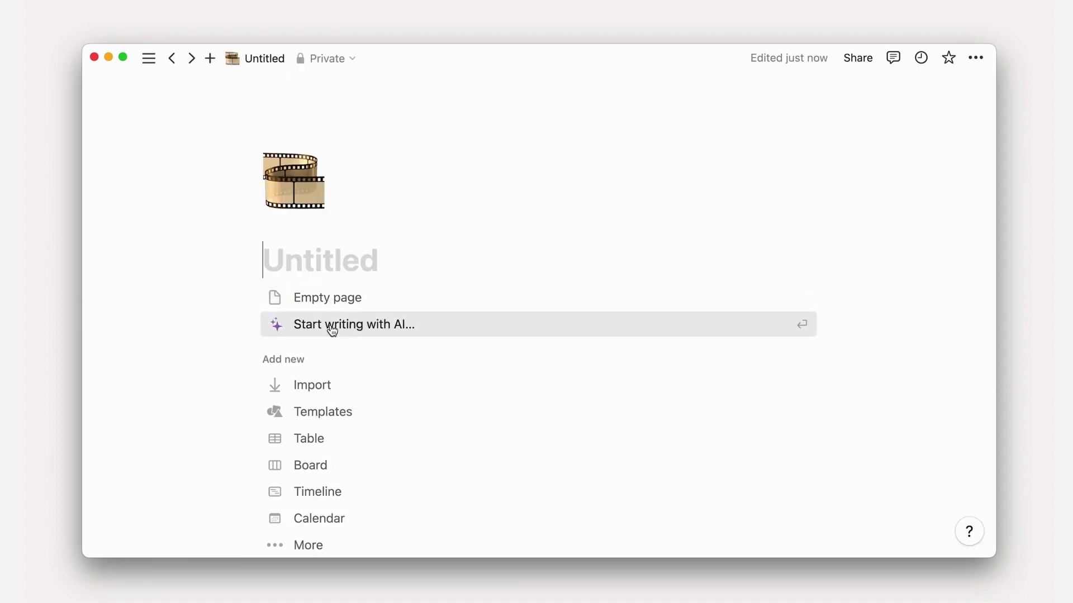
Generate Instagram captions for 100,000 followers from the pasted prompt and accept them with Done
click(329, 330)
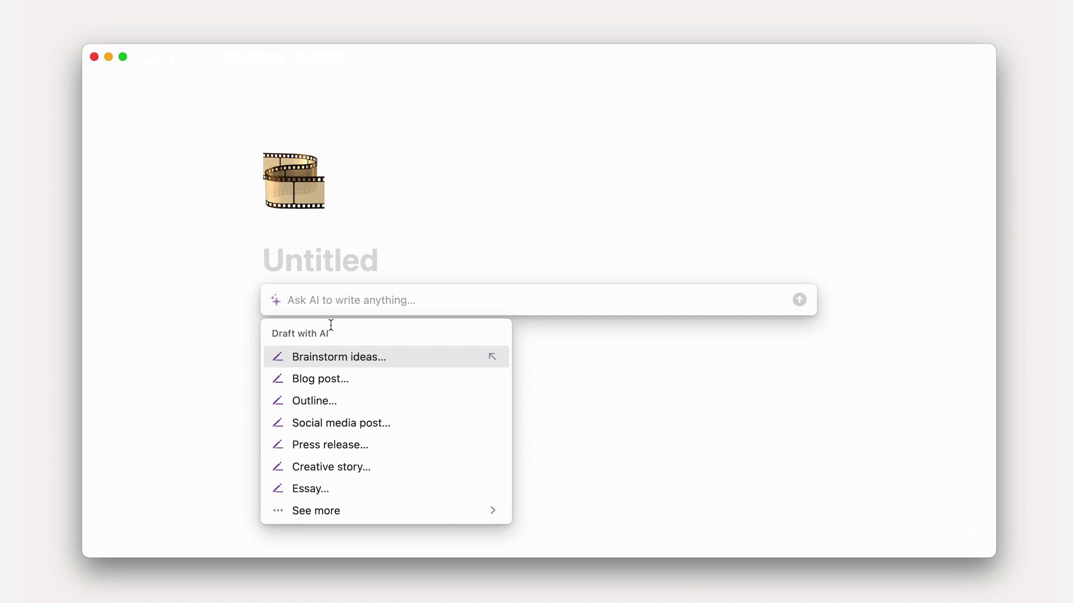
text(Generate instagram captions about reaching 100,000 followers. Include emoji and relevant hashtags)
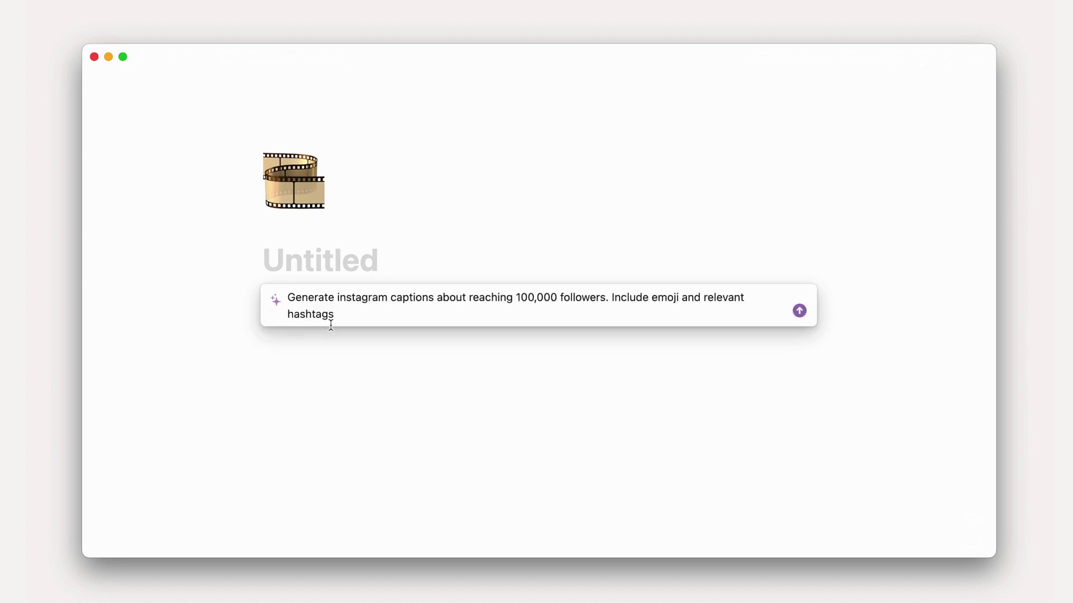
key(Return)
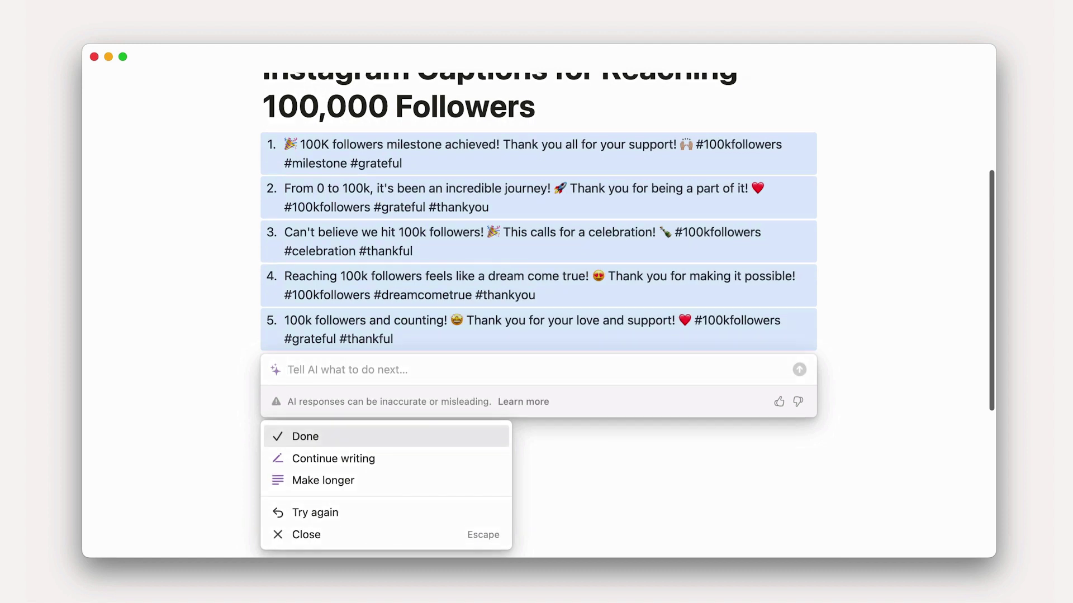
click(366, 434)
scroll(371, 429, up, 3)
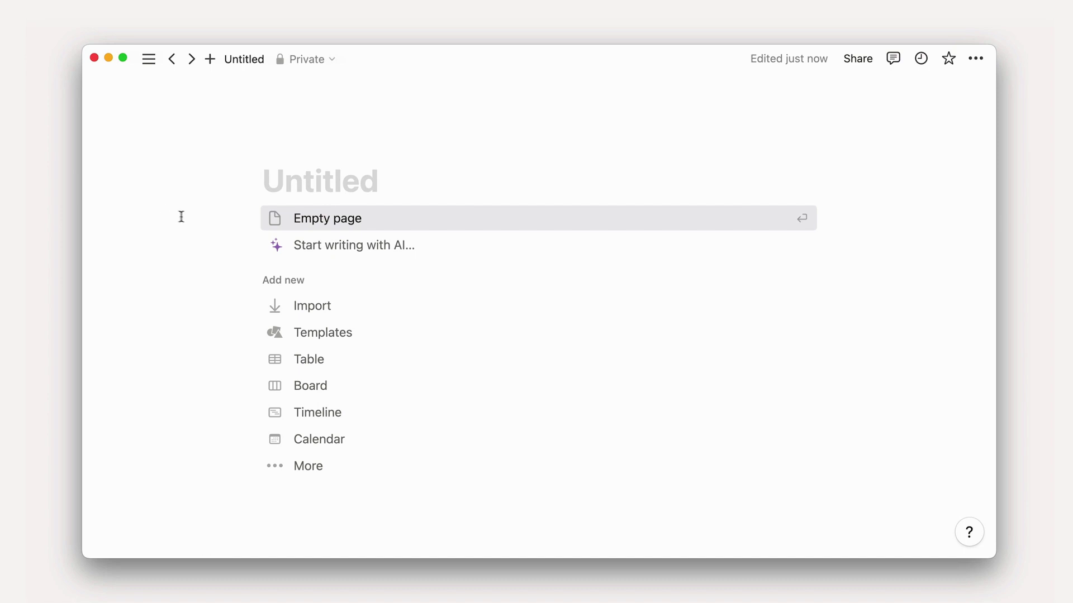
Ask Notion AI for a blog post on 'announcing our latest funding round'
click(340, 249)
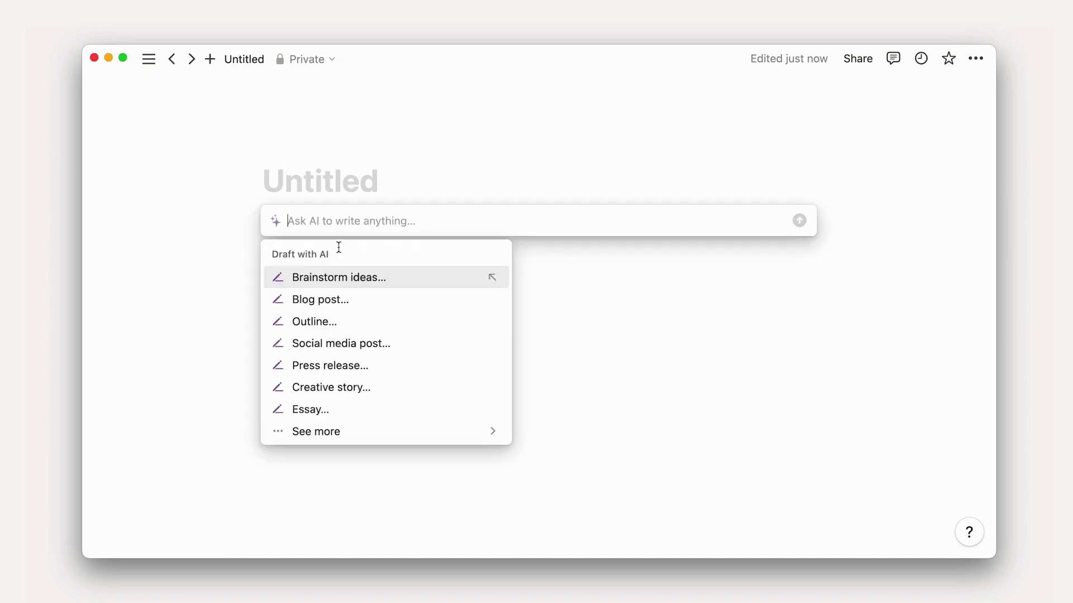
click(374, 303)
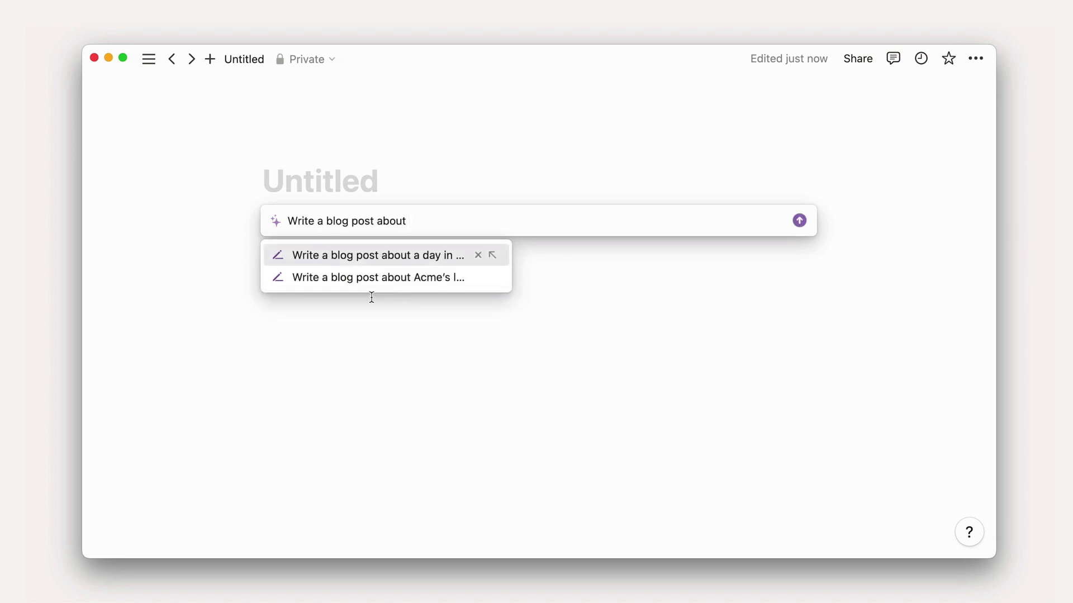
text(announcing our latest funding ro)
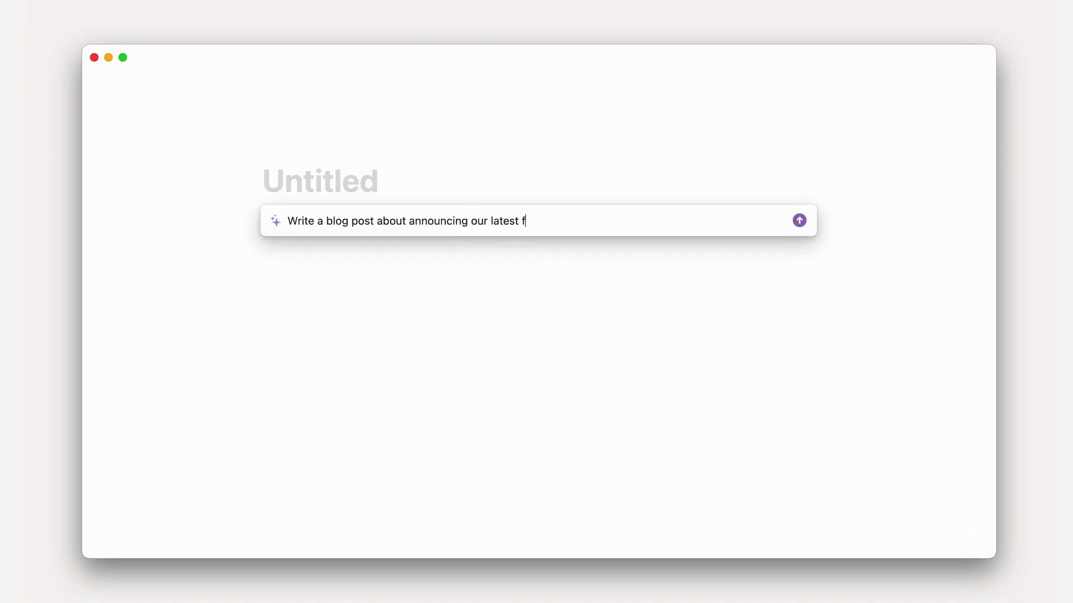
text(unding ro)
key(Return)
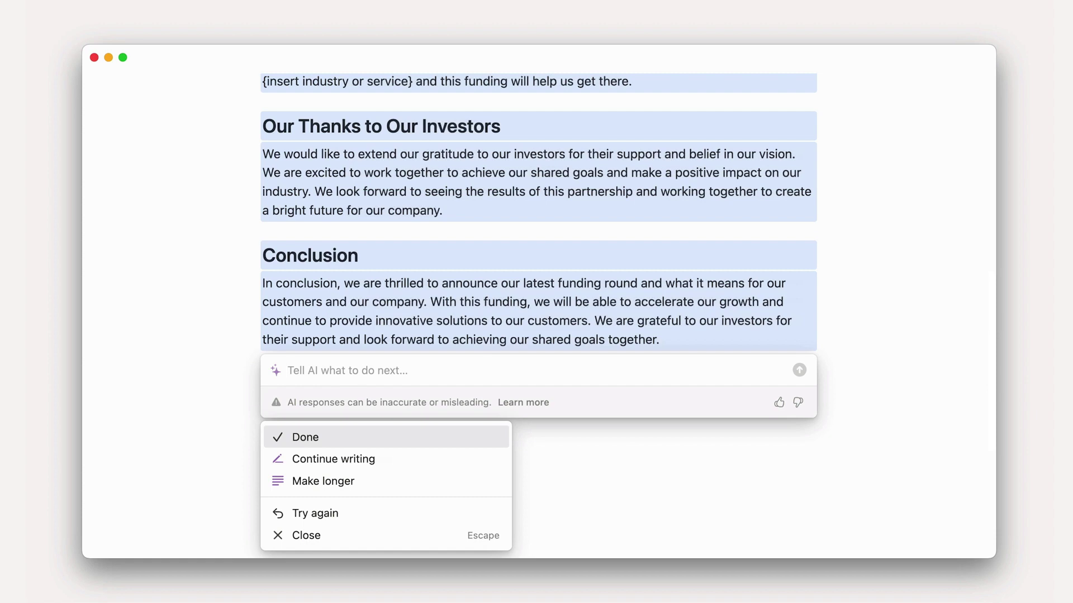
Keep the generated post and start titling a new page 'Fundraising blog post'
key(Return)
scroll(536, 313, up, 10)
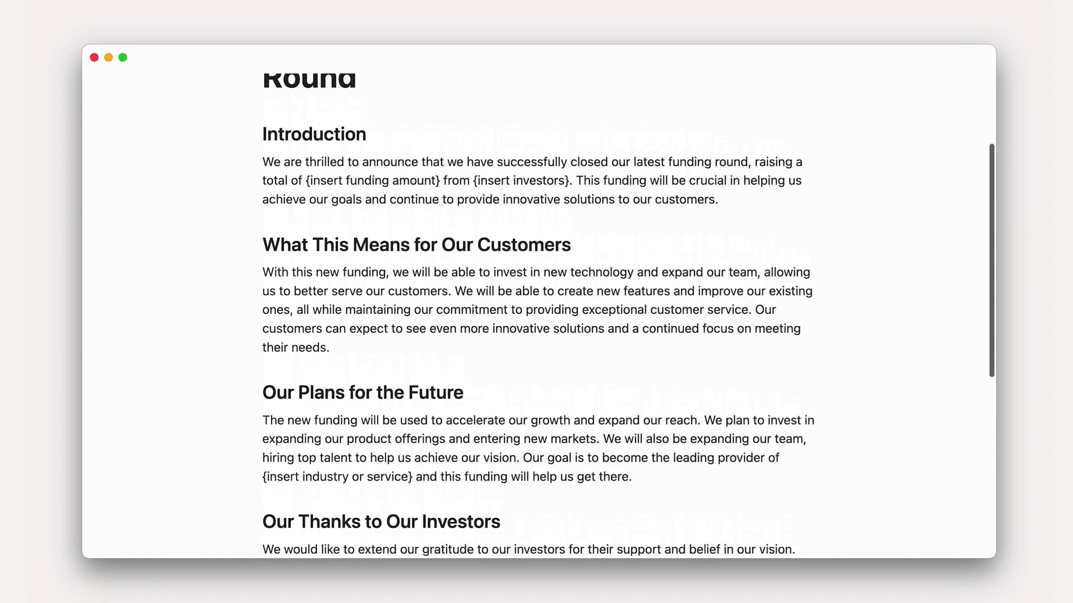
scroll(536, 313, up, 5)
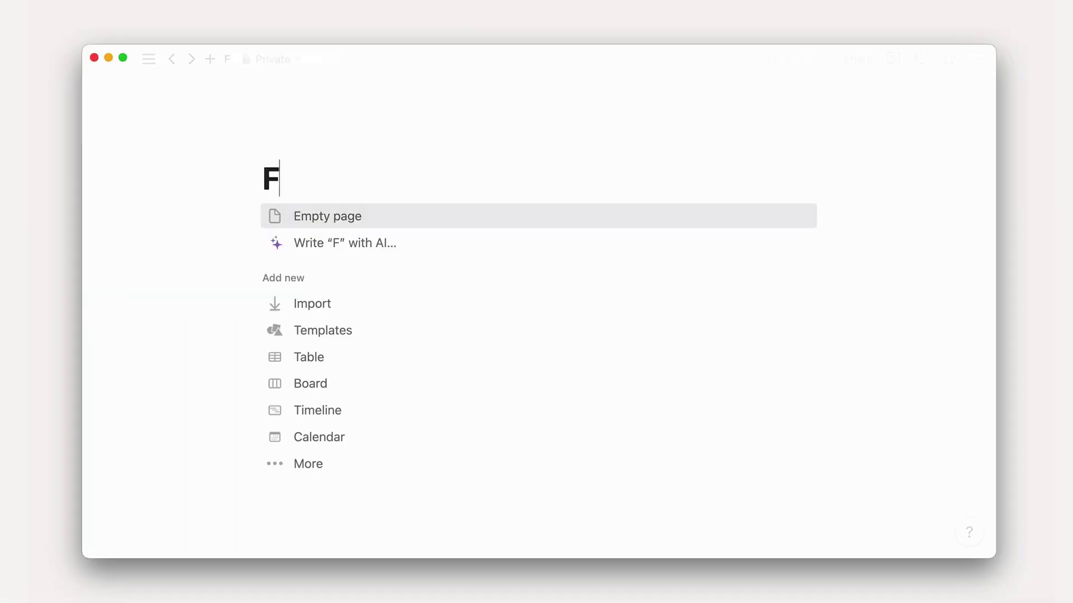
text(undraising b)
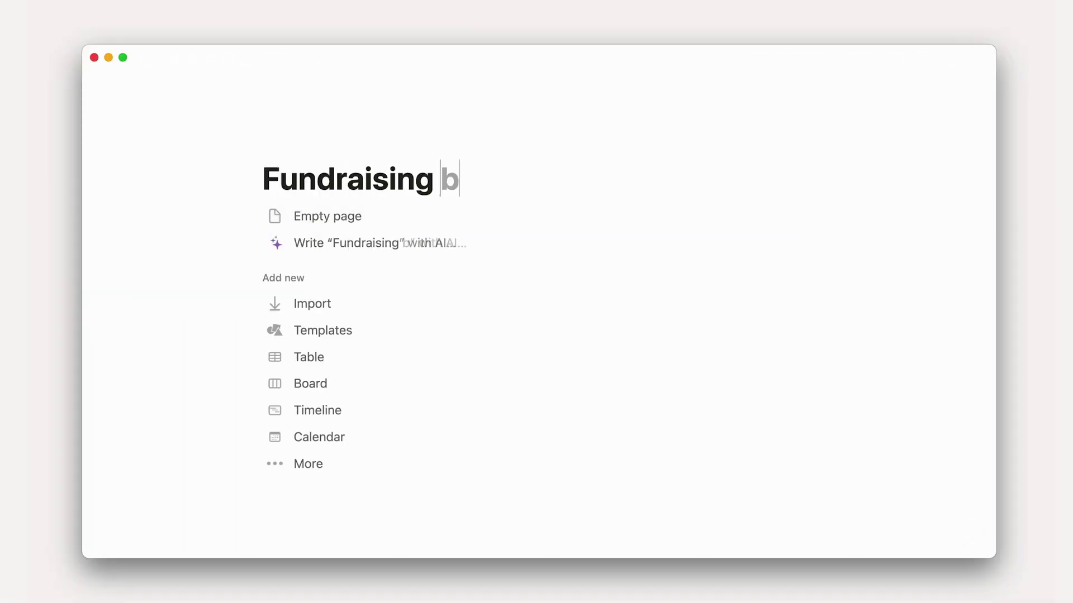
text(log post)
Under the title, list Acme Inc, 80 million dollar round, Goal of global expansion, 500 words
key(Return)
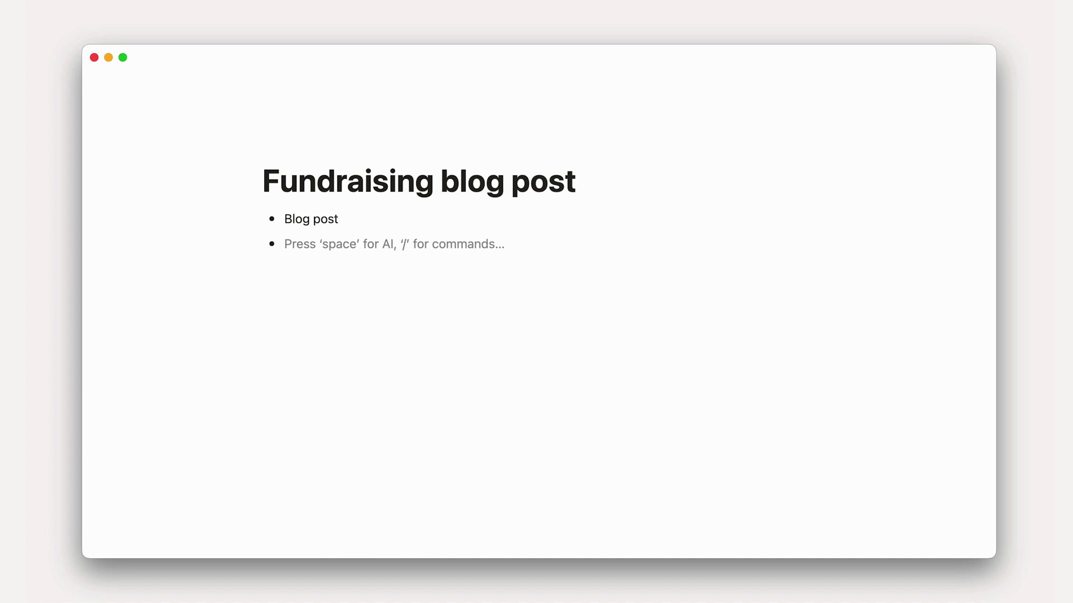
text(Acme Inc)
key(Return)
text(80)
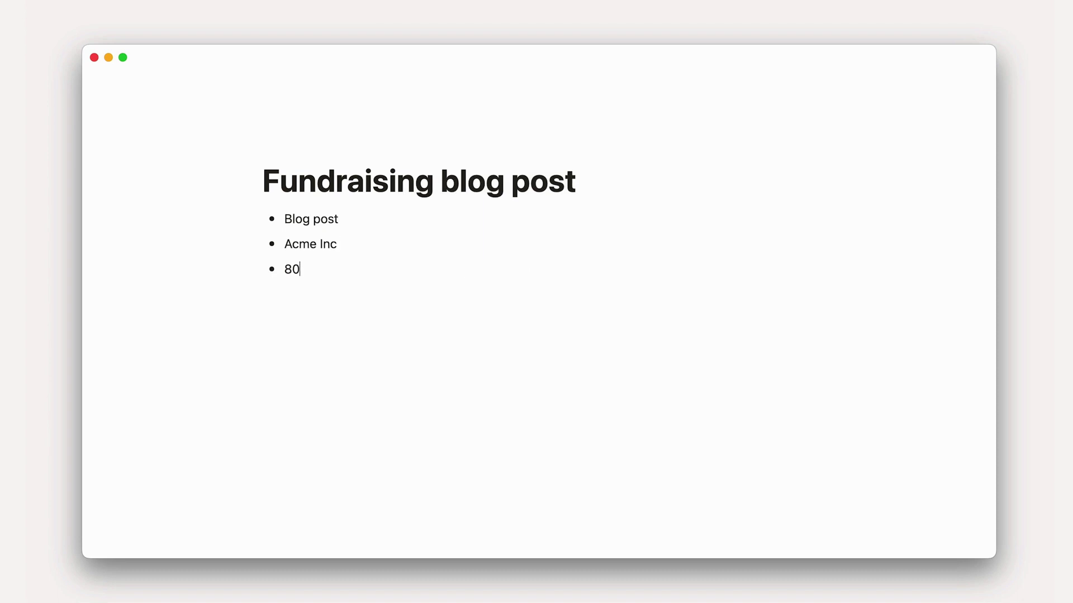
text( million dollar round)
key(Return)
text(Goa)
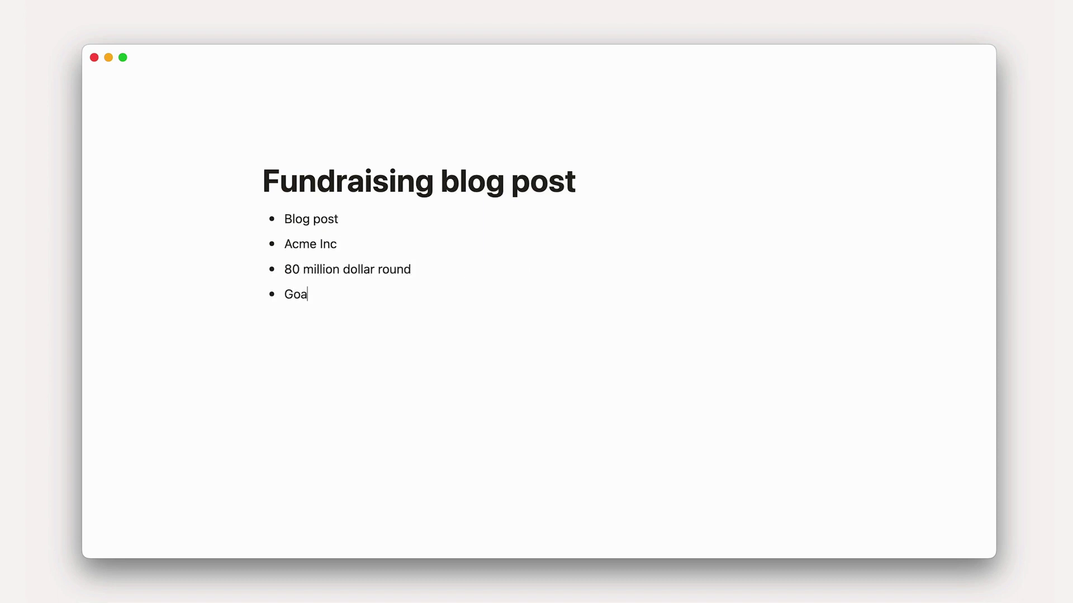
text(l of global expansion)
key(Return)
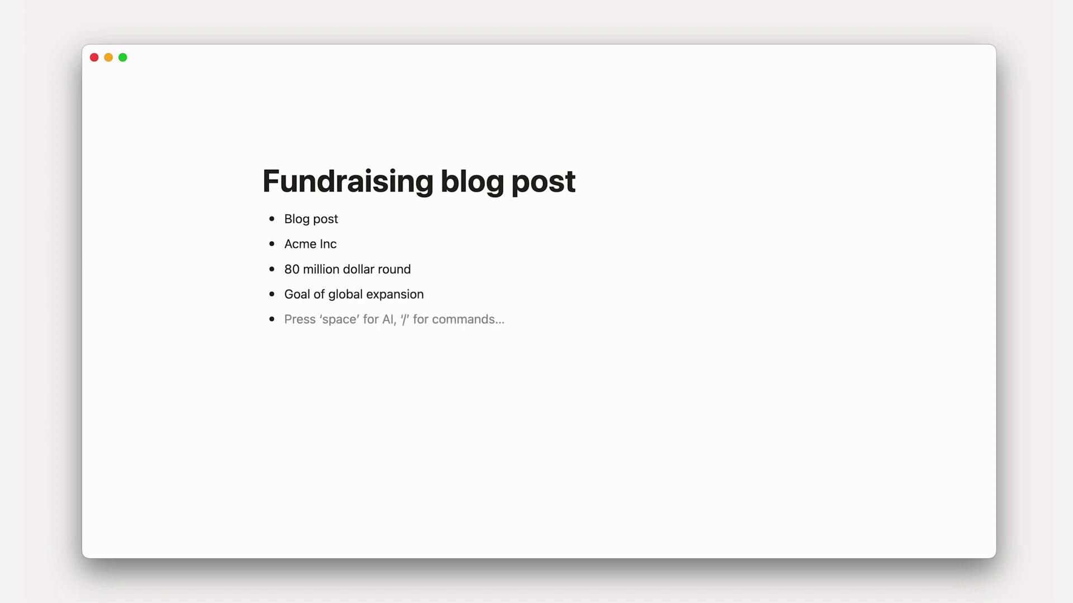
text(500 words)
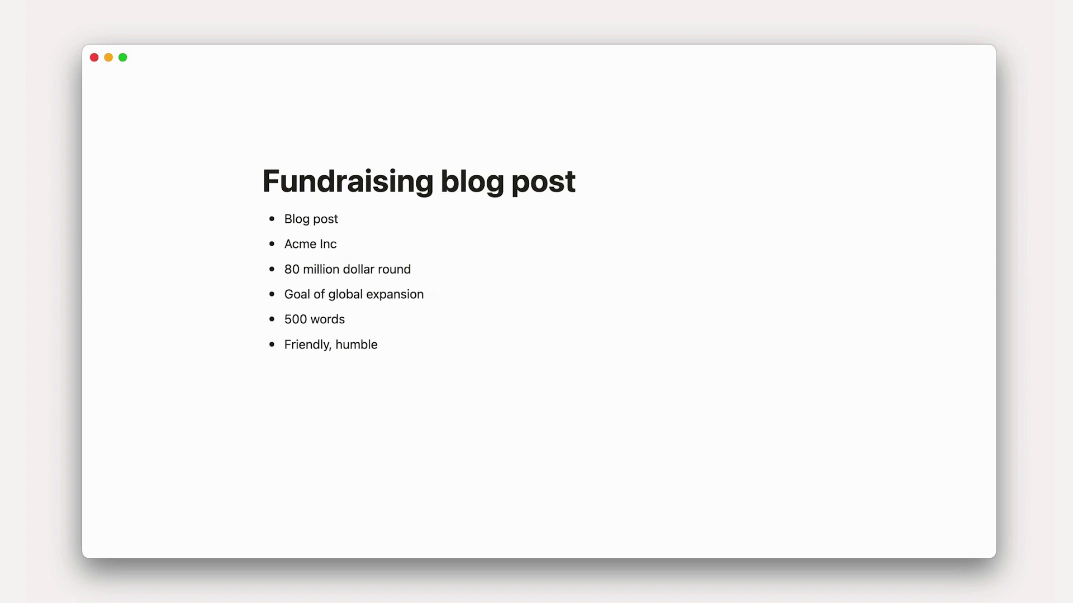
Prompt Notion AI for a blog post on Acme's 80 million dollar funding round
key(space)
text(Write)
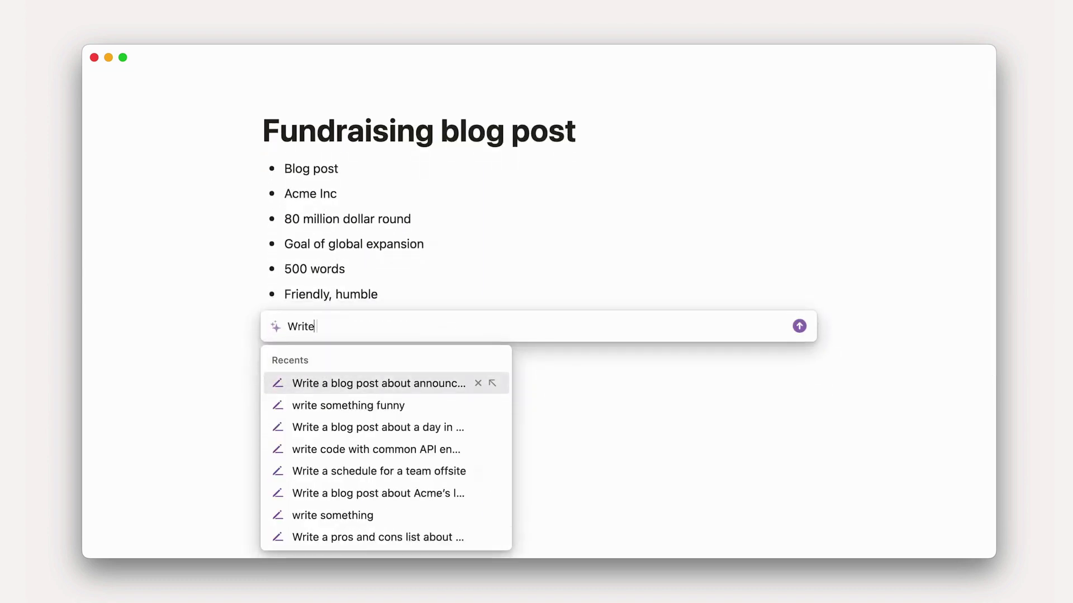
text( a blog post about Acme's late)
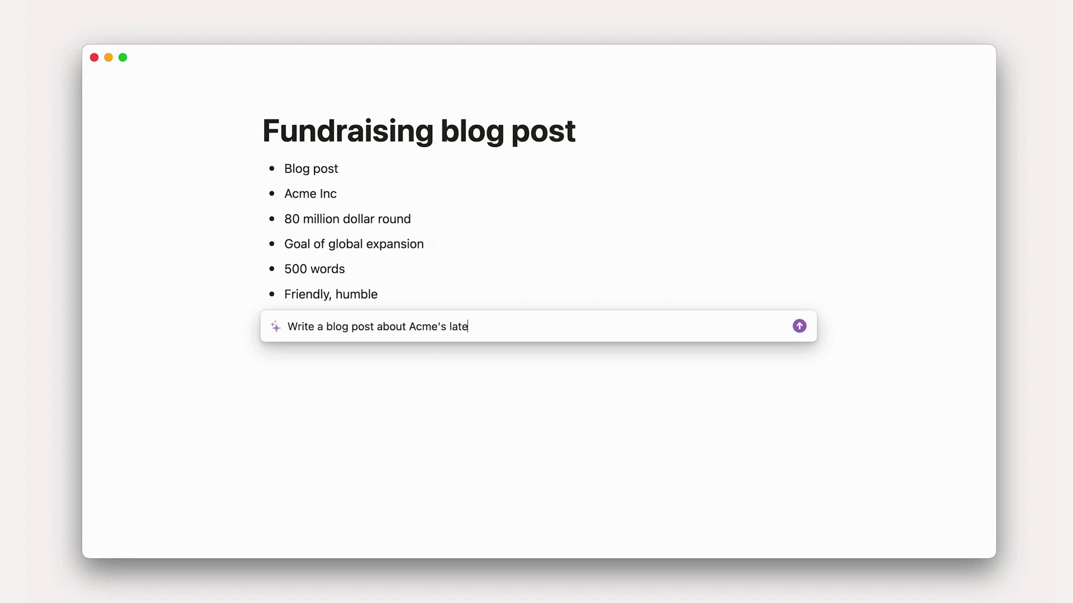
text(st funding round of 80 m)
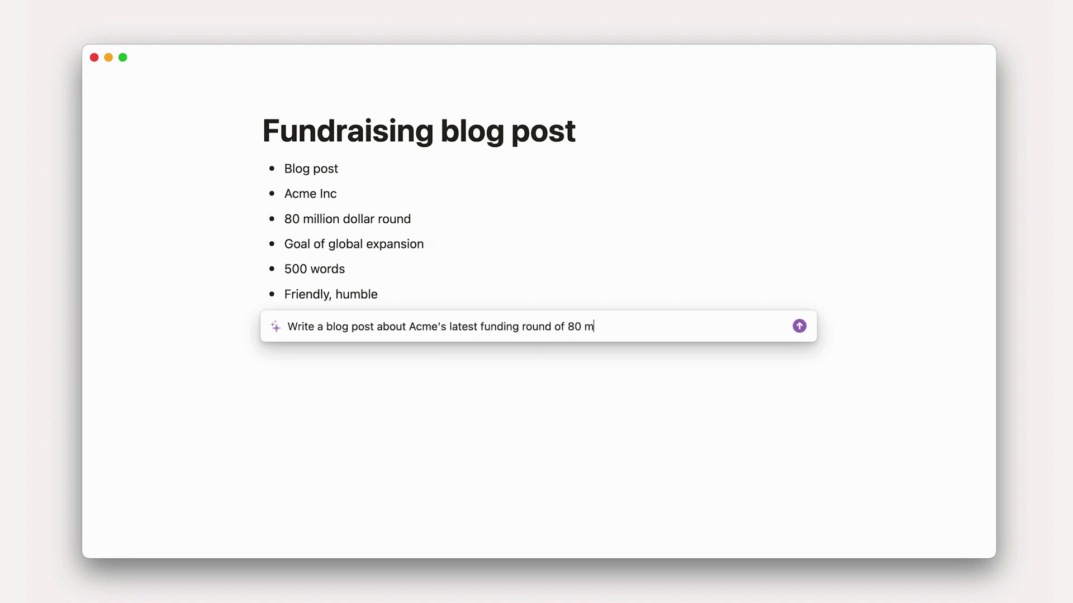
text(illion dollars. Money was)
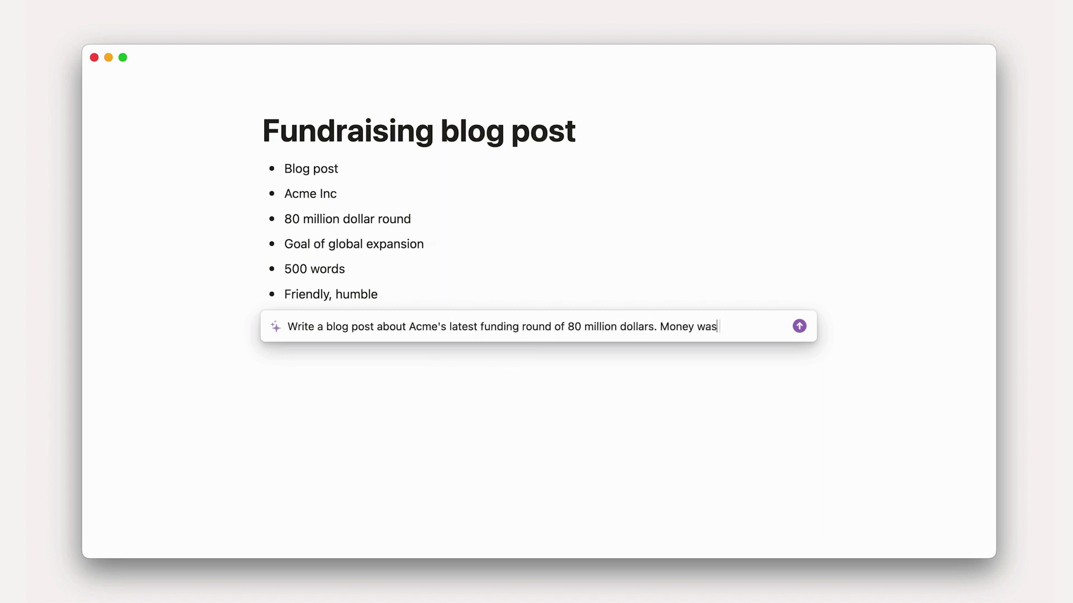
text( raised with a goal of expand)
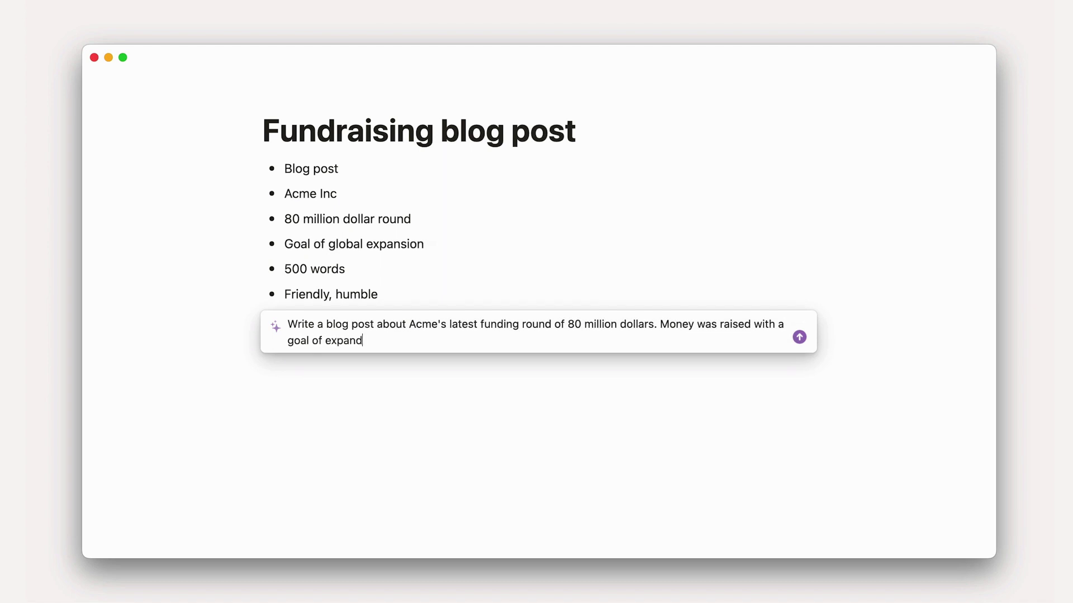
text(ing into global markets. O)
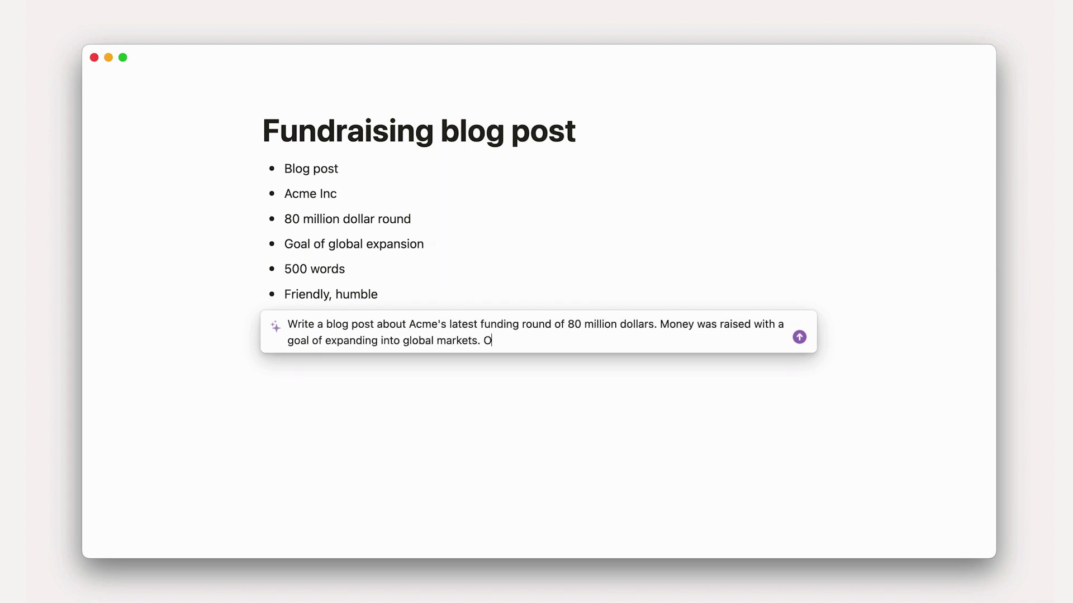
text(utput should be around 500)
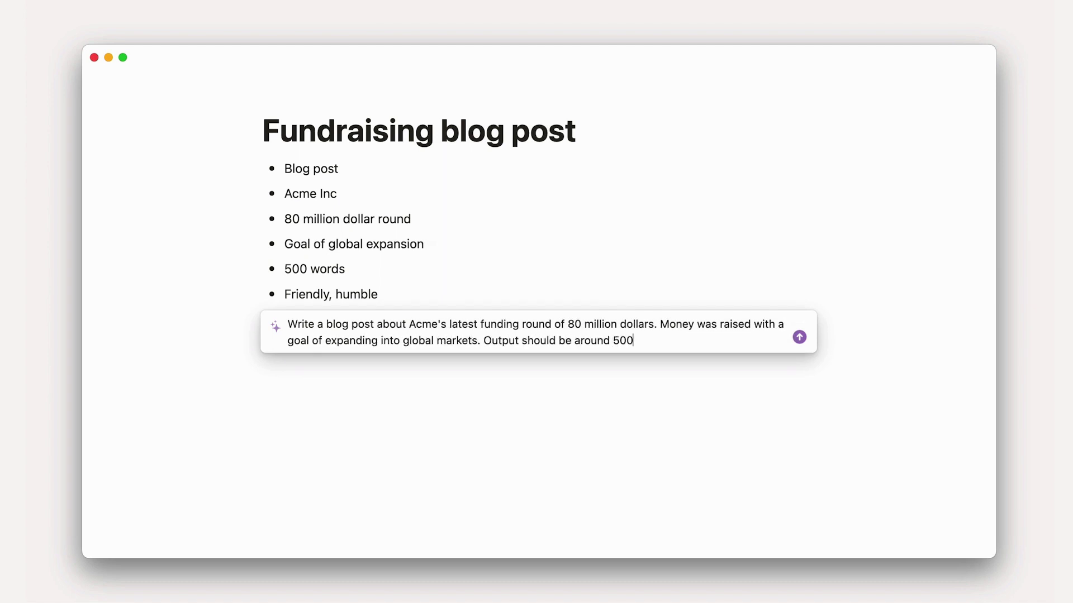
text( words and read in a friend)
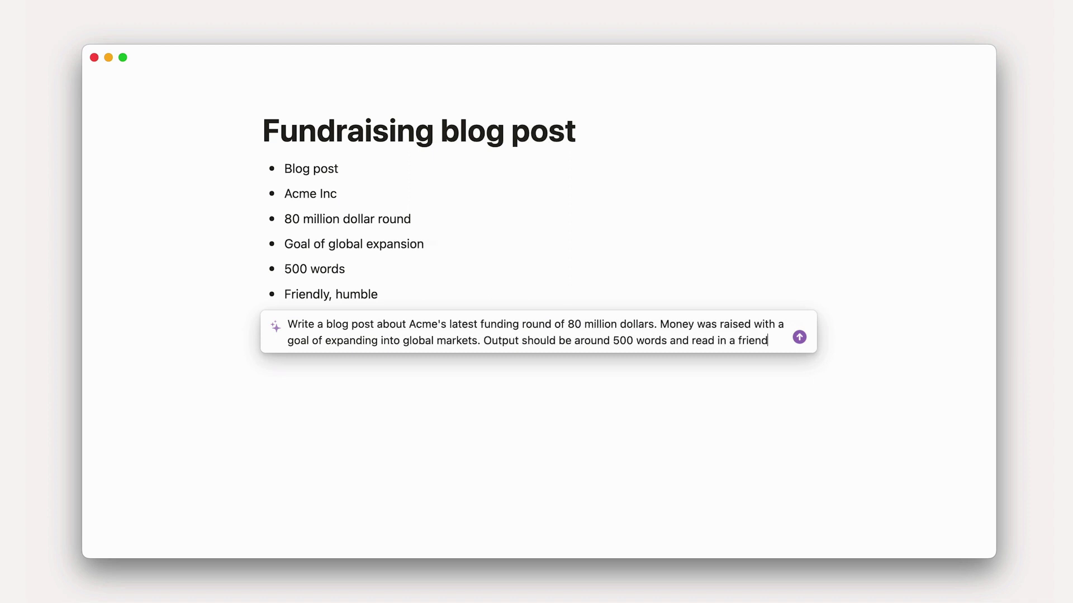
text(ly and humble tone.)
key(Return)
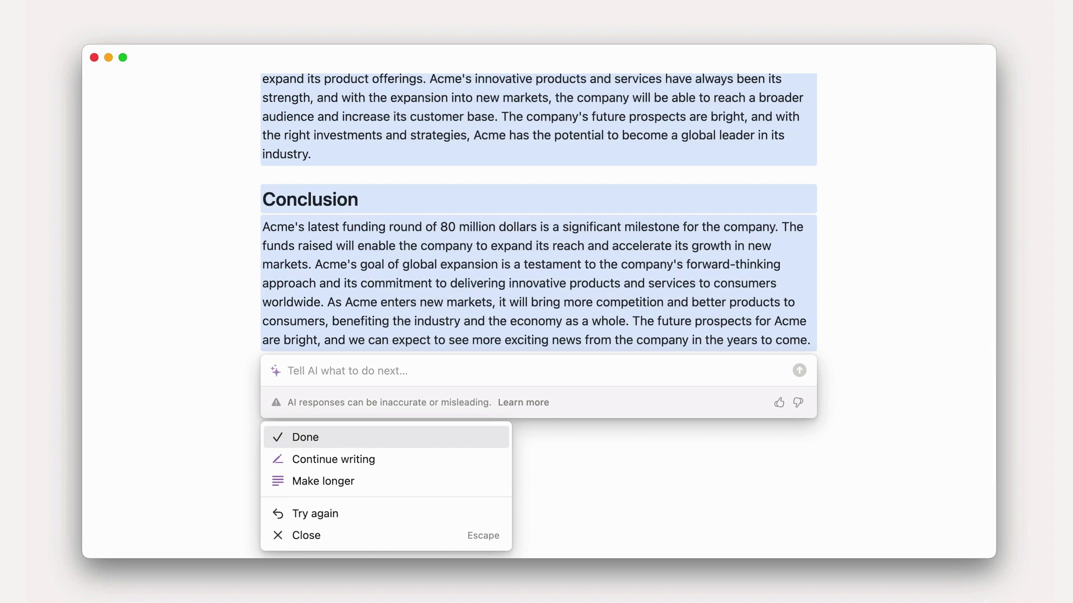
Ask the AI to make the tone friendlier and describe Acme as making software
text(Make the tone friendli)
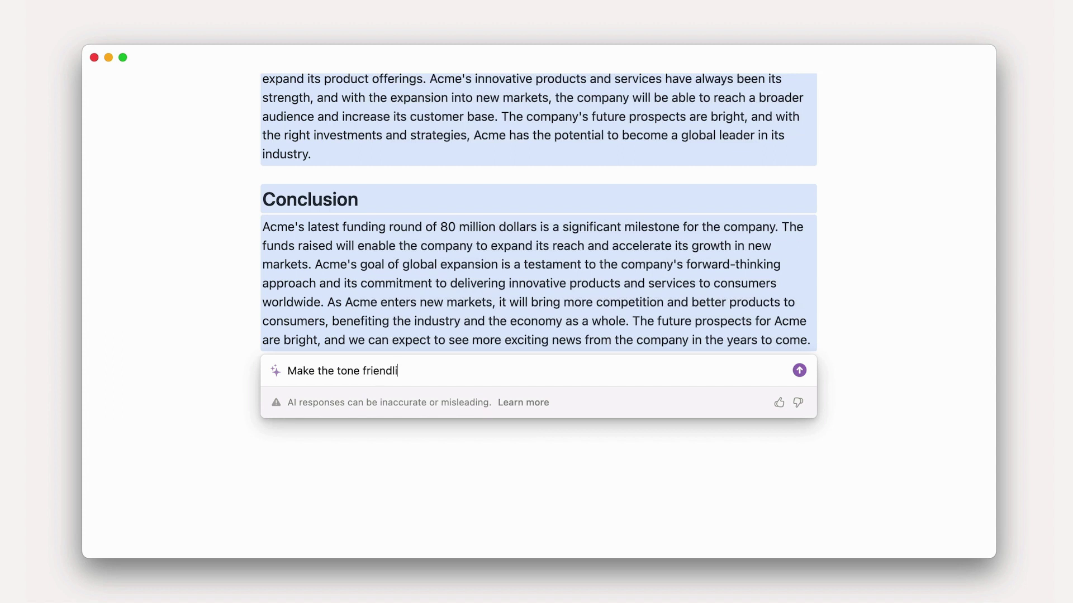
text(er, and include det)
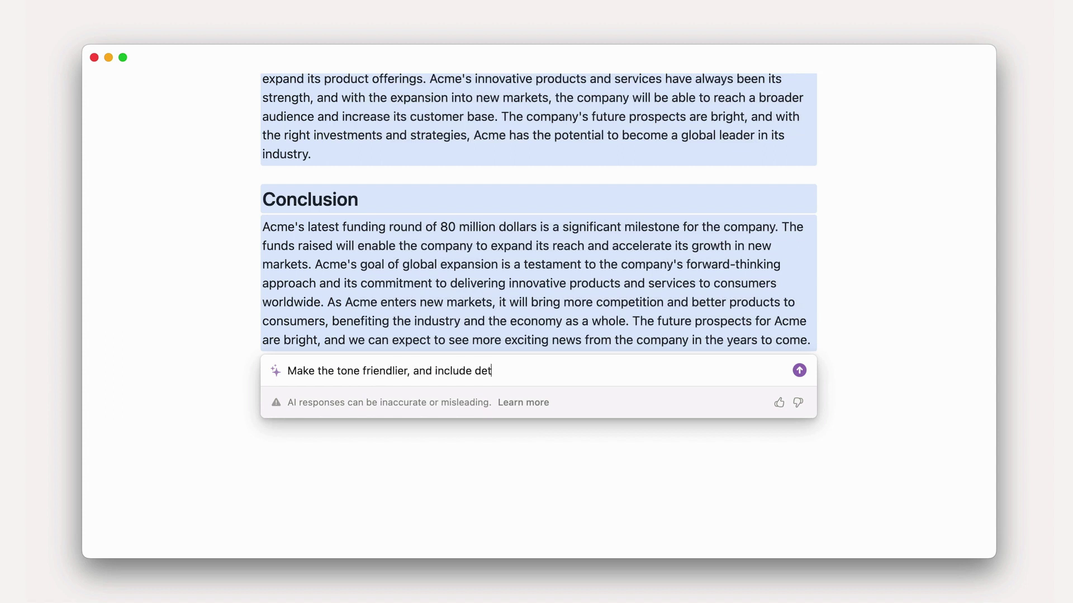
text(ails about what Acme does)
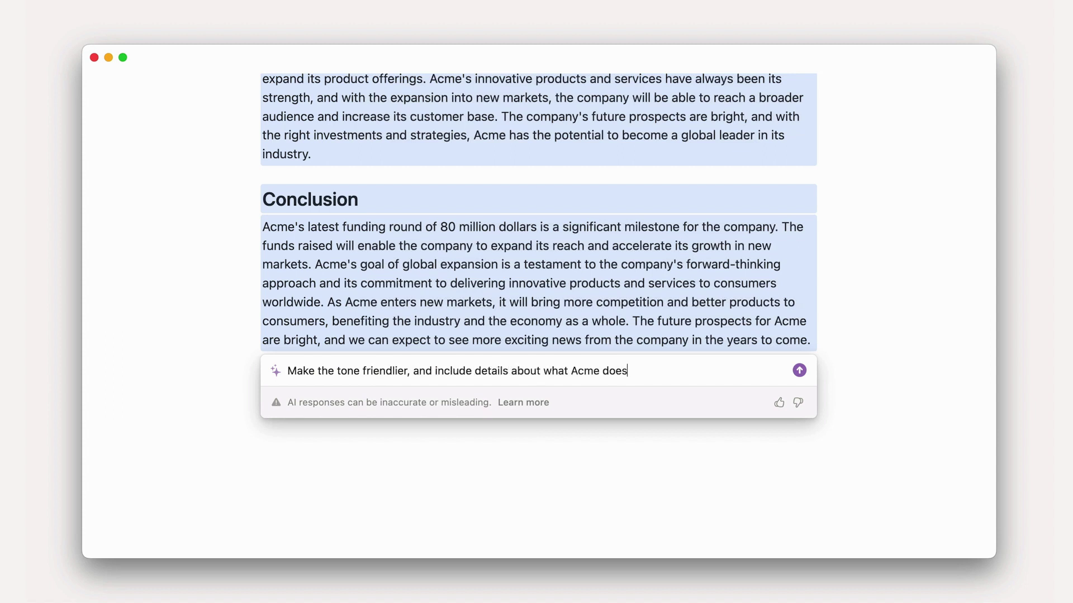
text( -- making software)
key(Return)
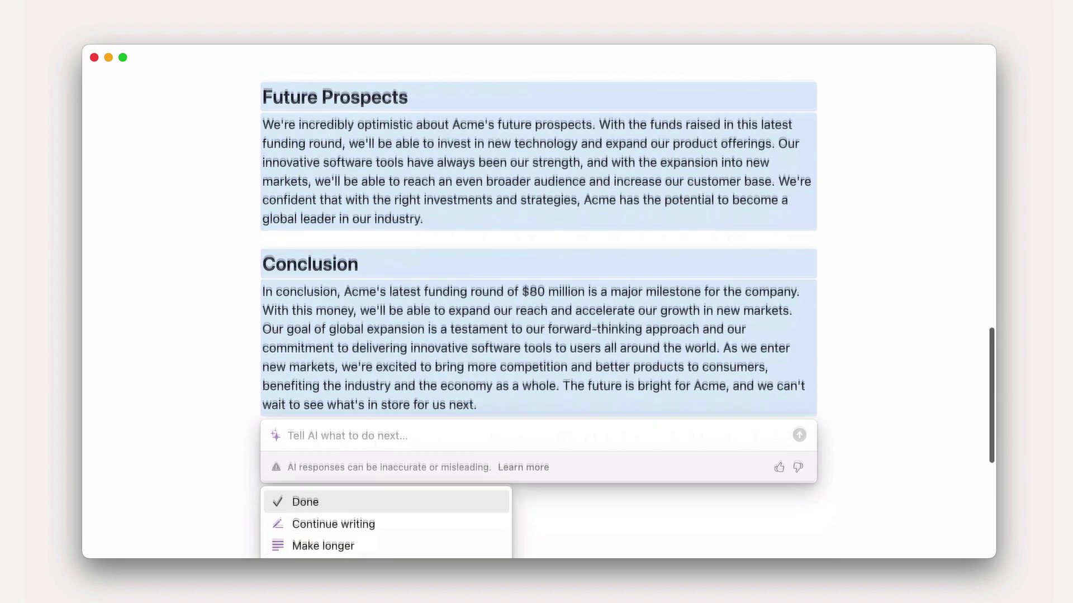
Accept the friendlier rewrite with Done to keep it on the page
click(378, 475)
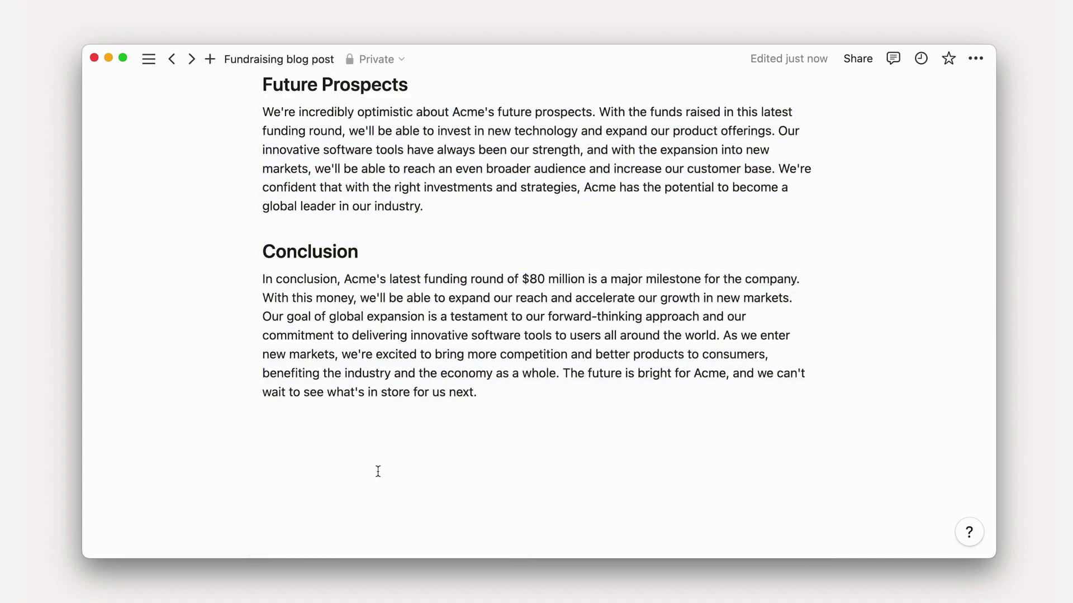